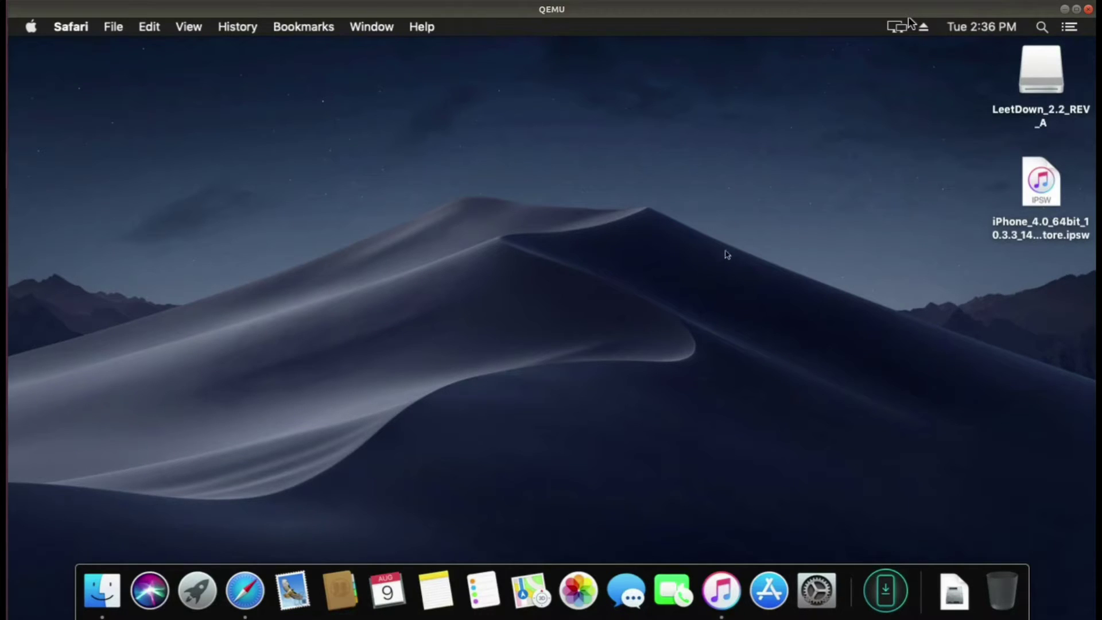
# - Open ipsw.me in Safari and make the browser window full screen
pyautogui.click(244, 603)
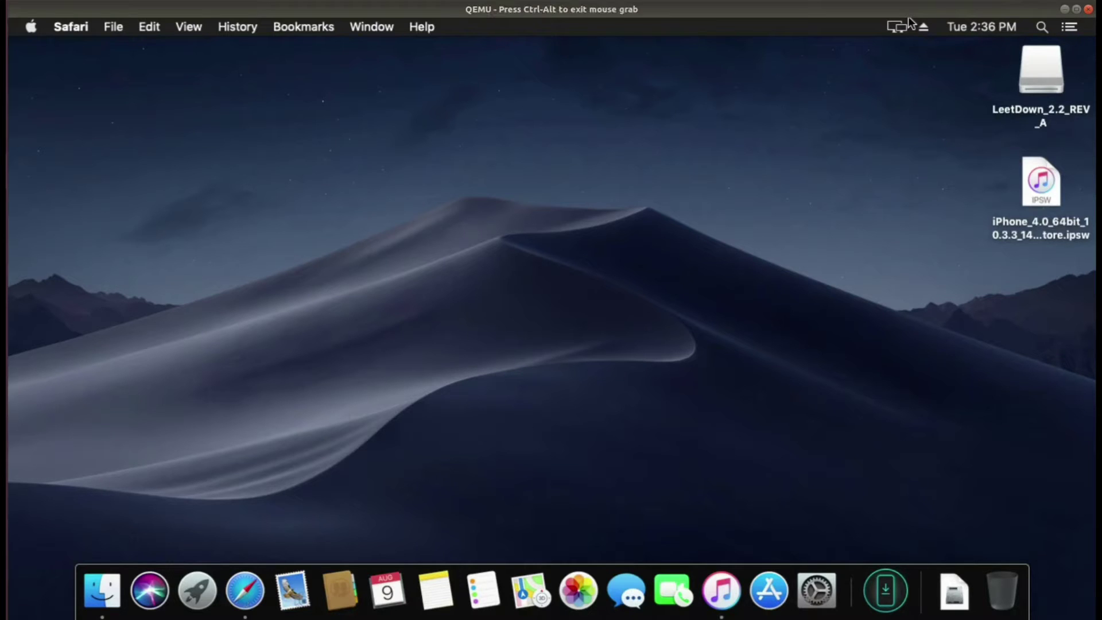
pyautogui.click(255, 595)
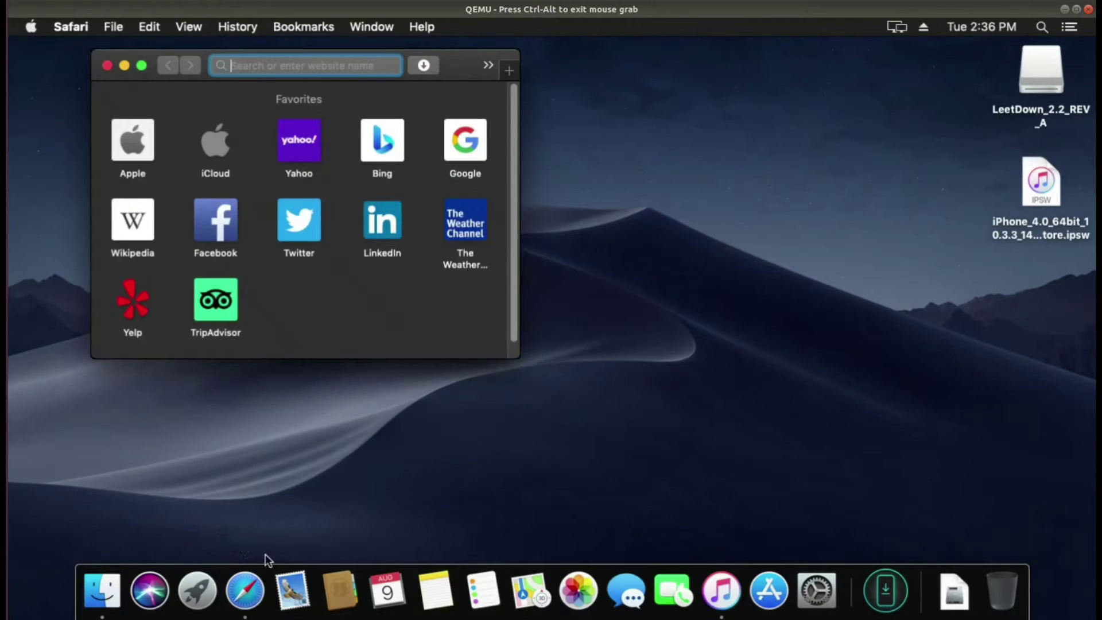
pyautogui.write('ipsw.')
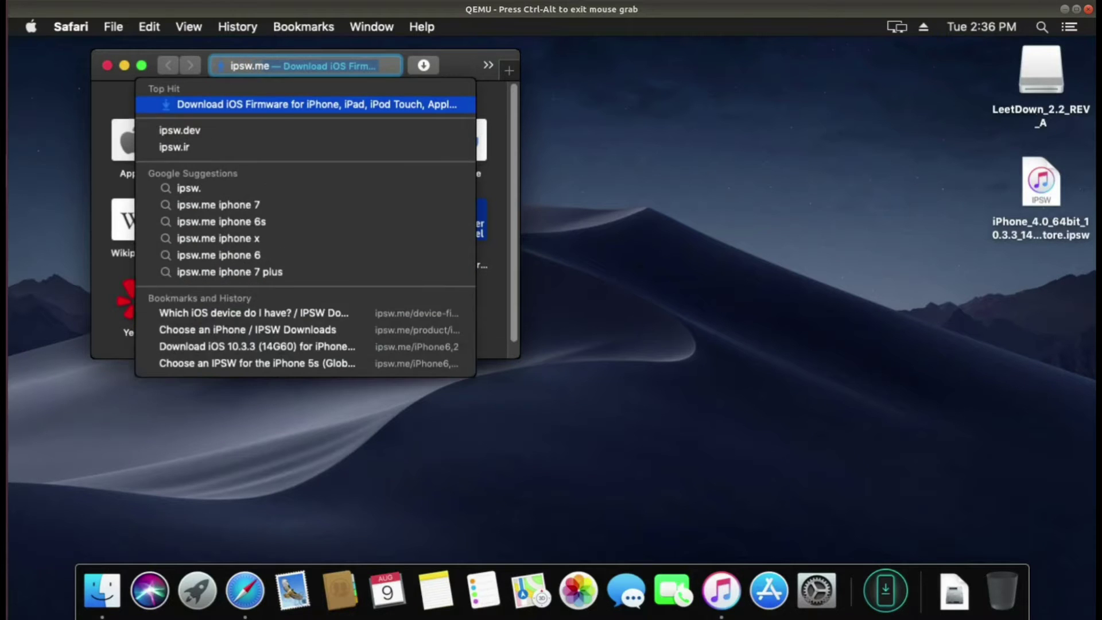
pyautogui.write('me')
pyautogui.press('Return')
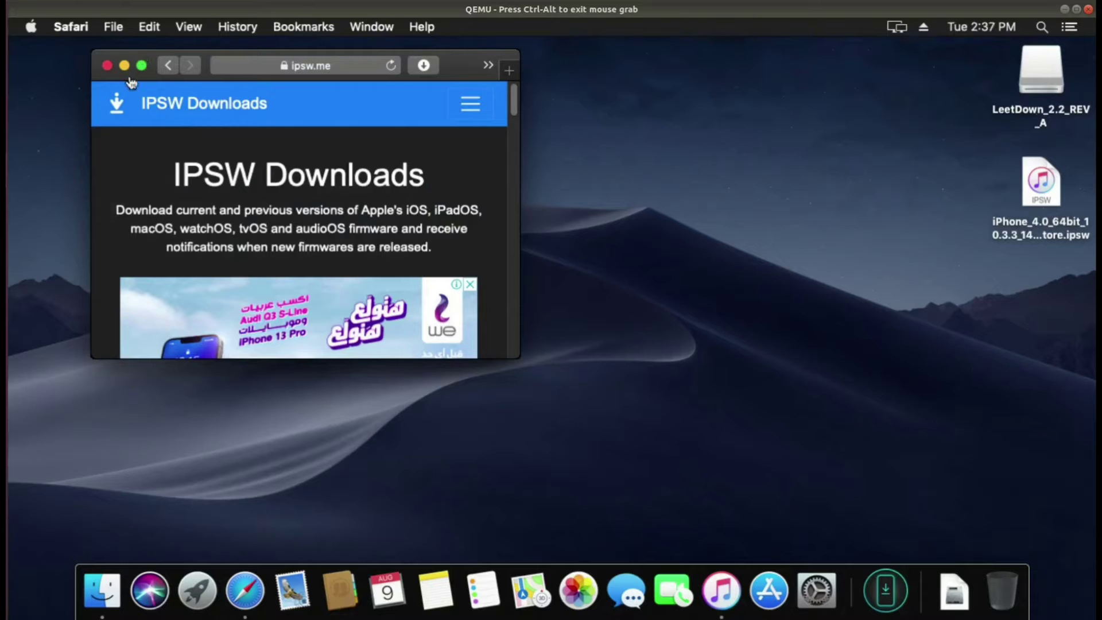
pyautogui.click(141, 67)
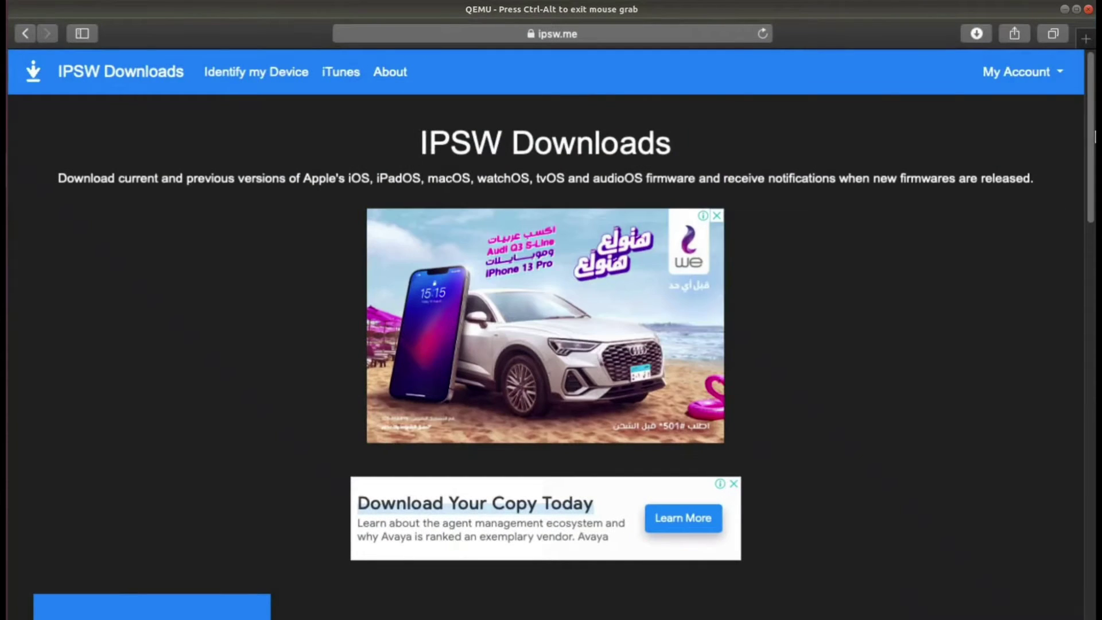
# - Go to ipsw.me's Identify my Device page and select its Model Number field
pyautogui.click(250, 63)
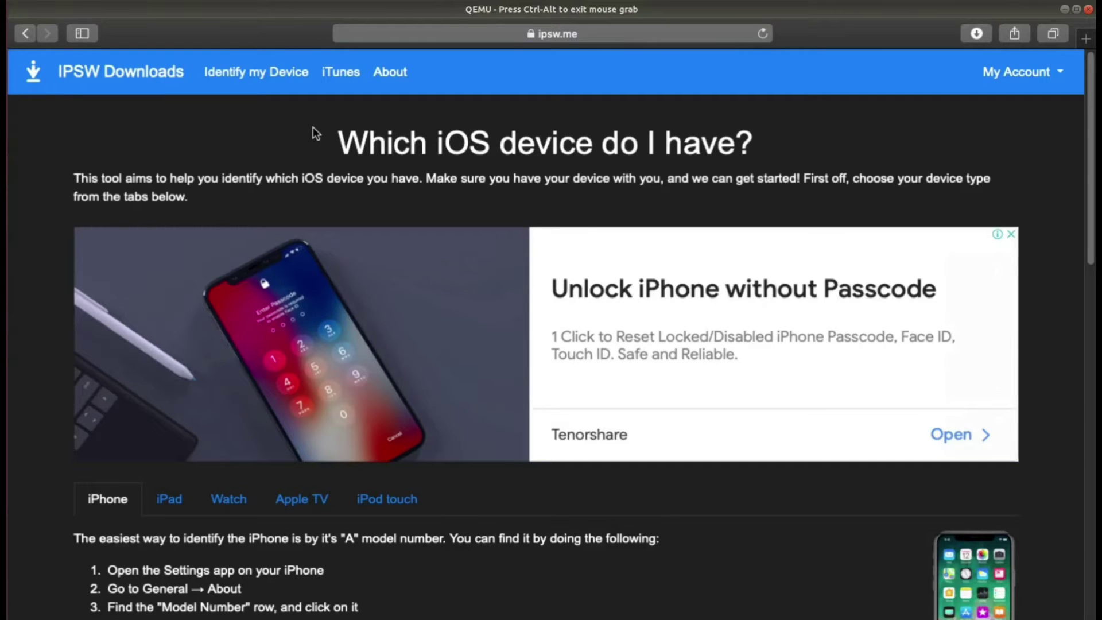
pyautogui.moveTo(840, 16)
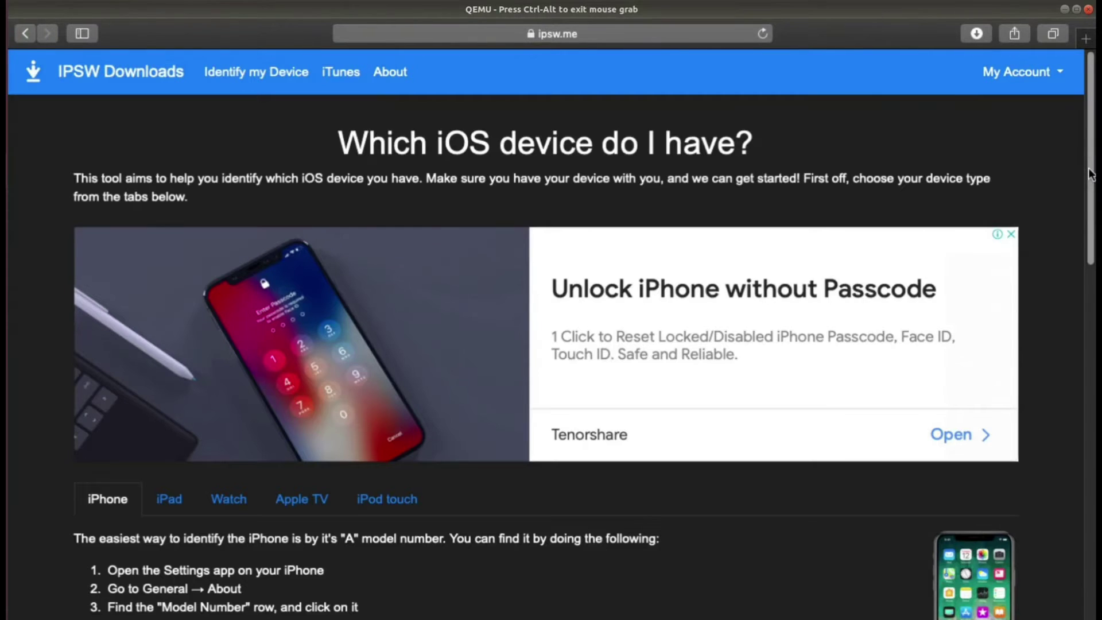
pyautogui.scroll(-3, 1087, 224)
pyautogui.scroll(-3, 1088, 226)
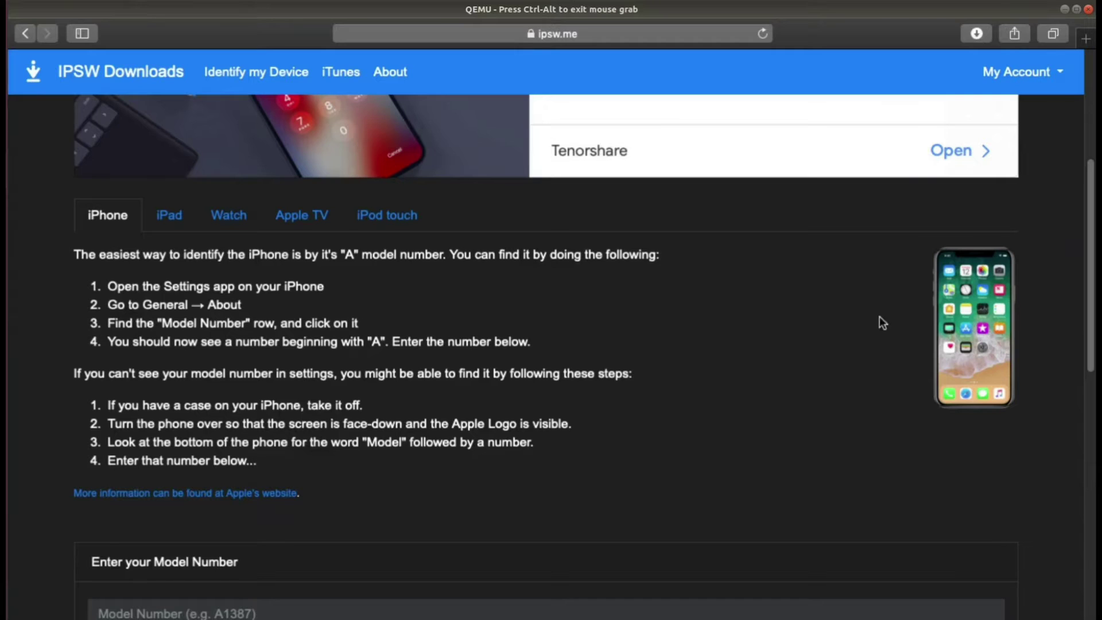
pyautogui.click(292, 613)
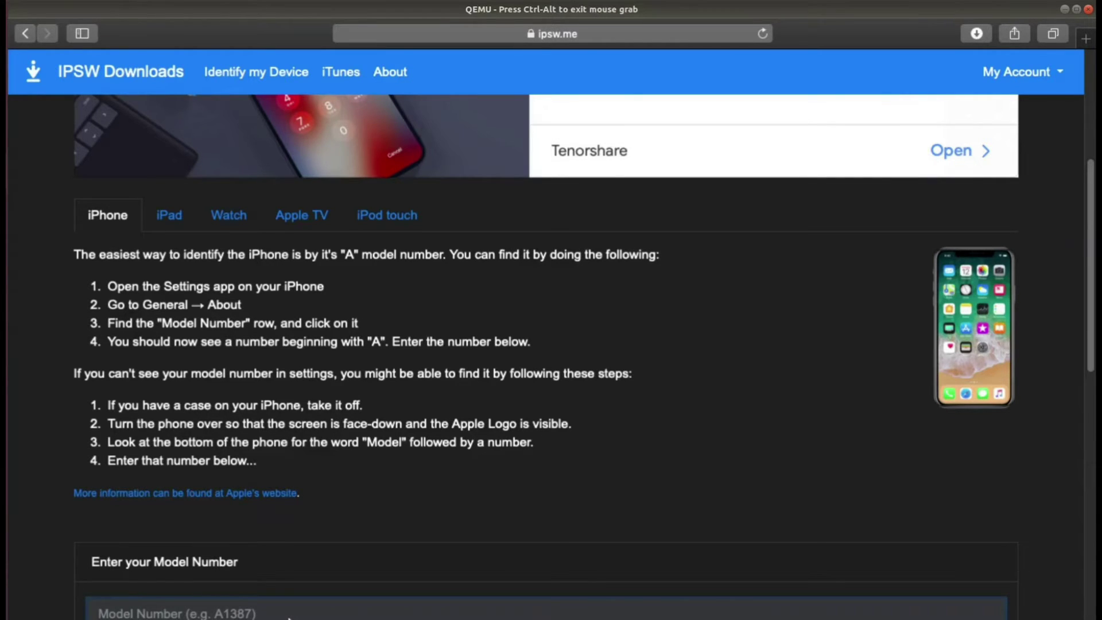
# - Look up model A1457 and scroll the iPhone 5s (Global) unsigned list down to iOS 10.3.3
pyautogui.write('A1457')
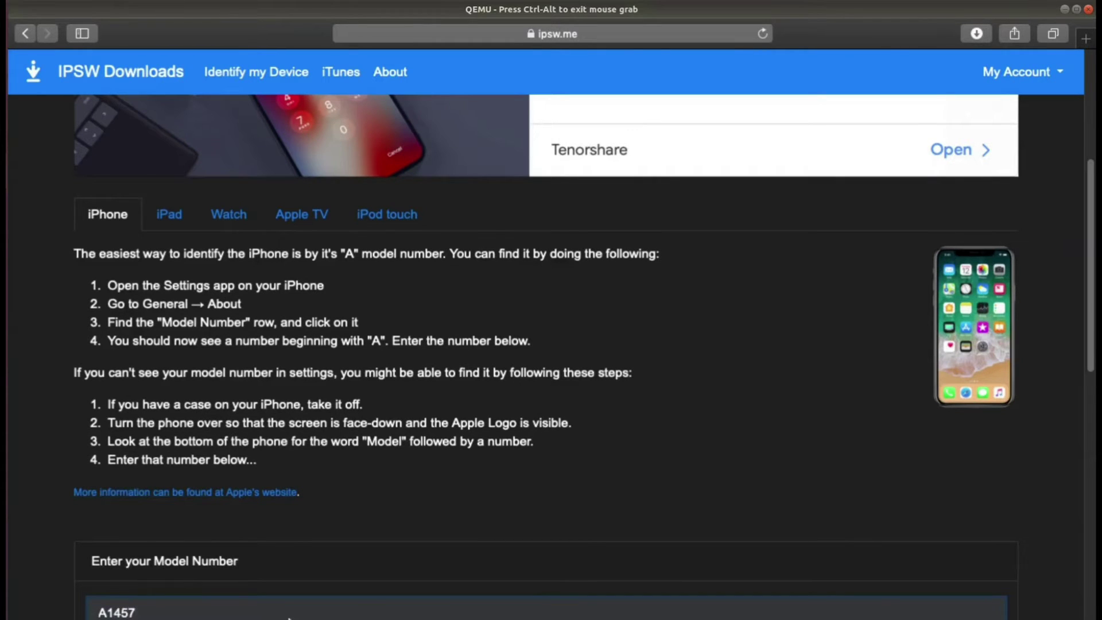
pyautogui.press('Return')
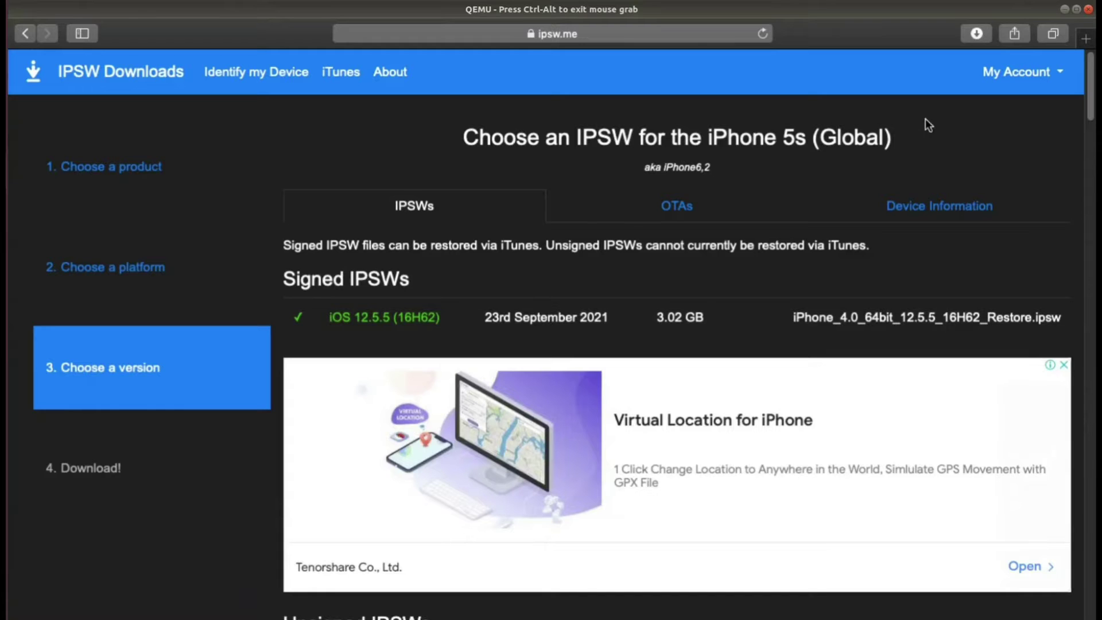
pyautogui.moveTo(1090, 60); pyautogui.dragTo(1094, 292)
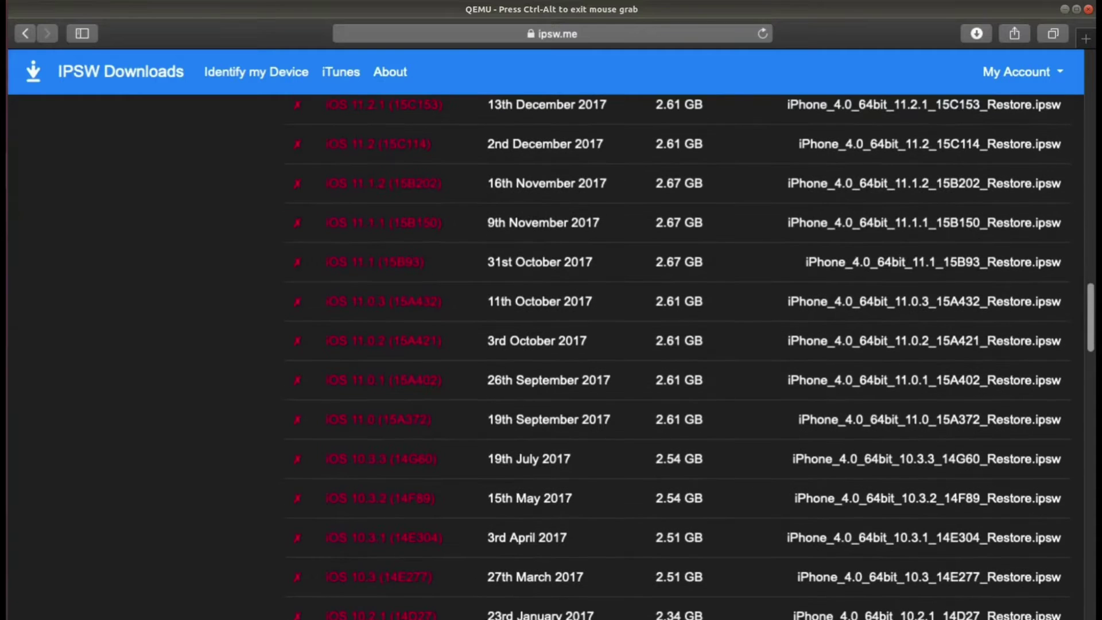
# - Download the 2.54 GB iOS 10.3.3 (14G60) IPSW for the iPhone 5s (Global)
pyautogui.click(346, 472)
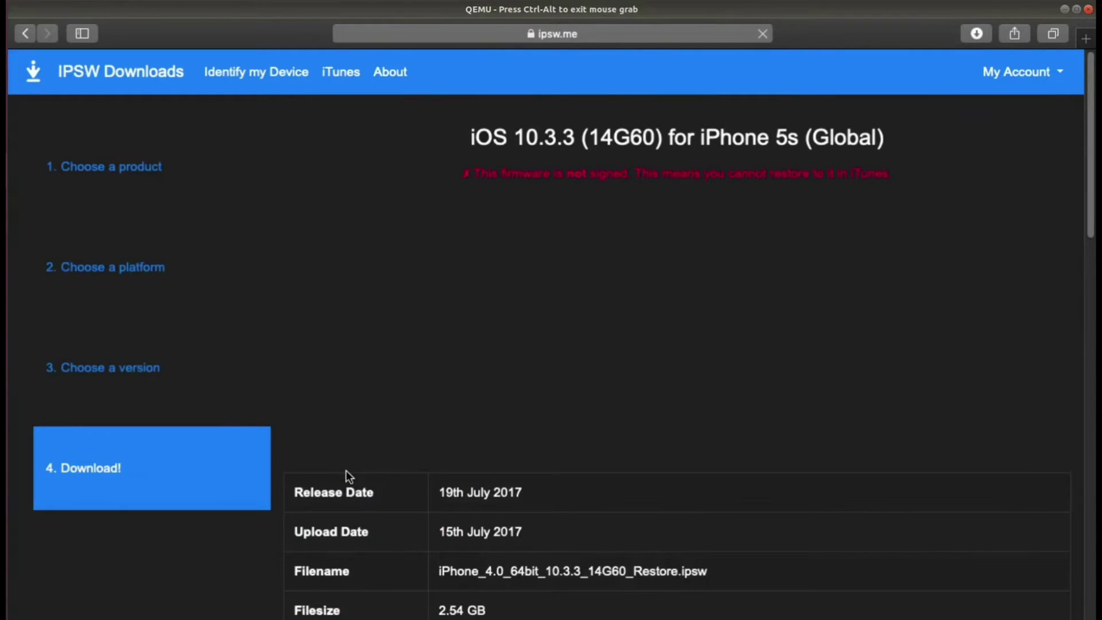
pyautogui.moveTo(1088, 94); pyautogui.dragTo(1093, 256)
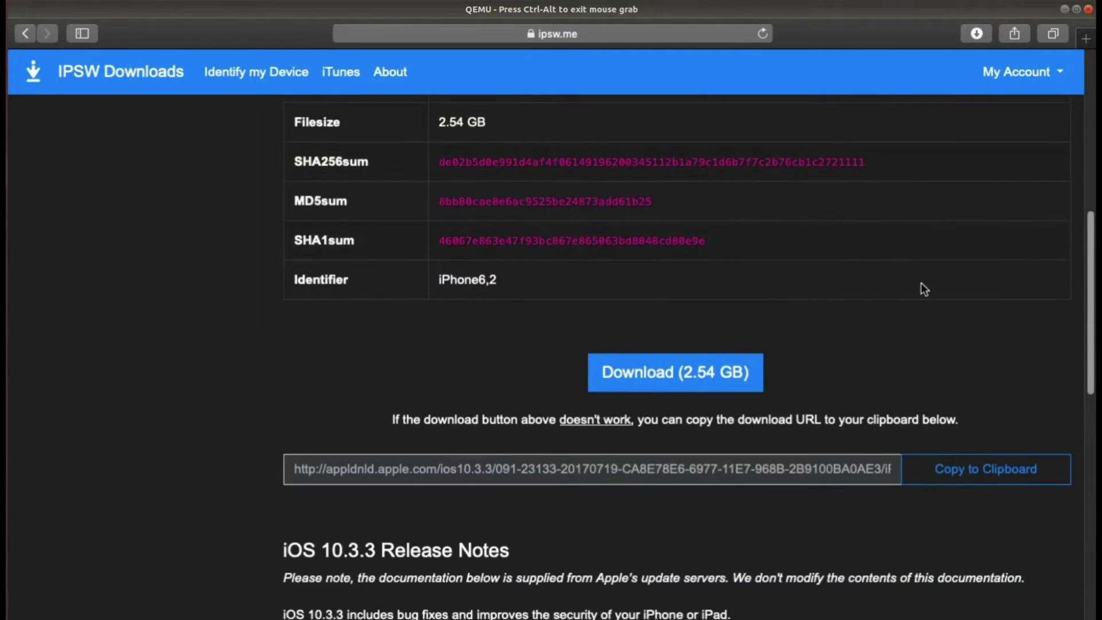
pyautogui.click(631, 366)
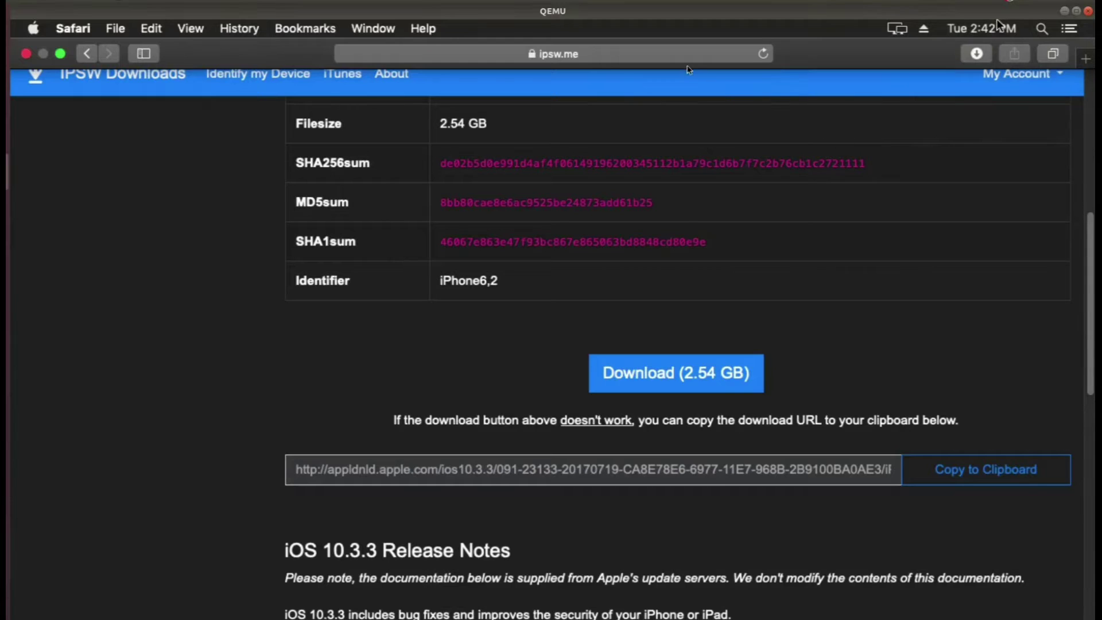
pyautogui.click(998, 21)
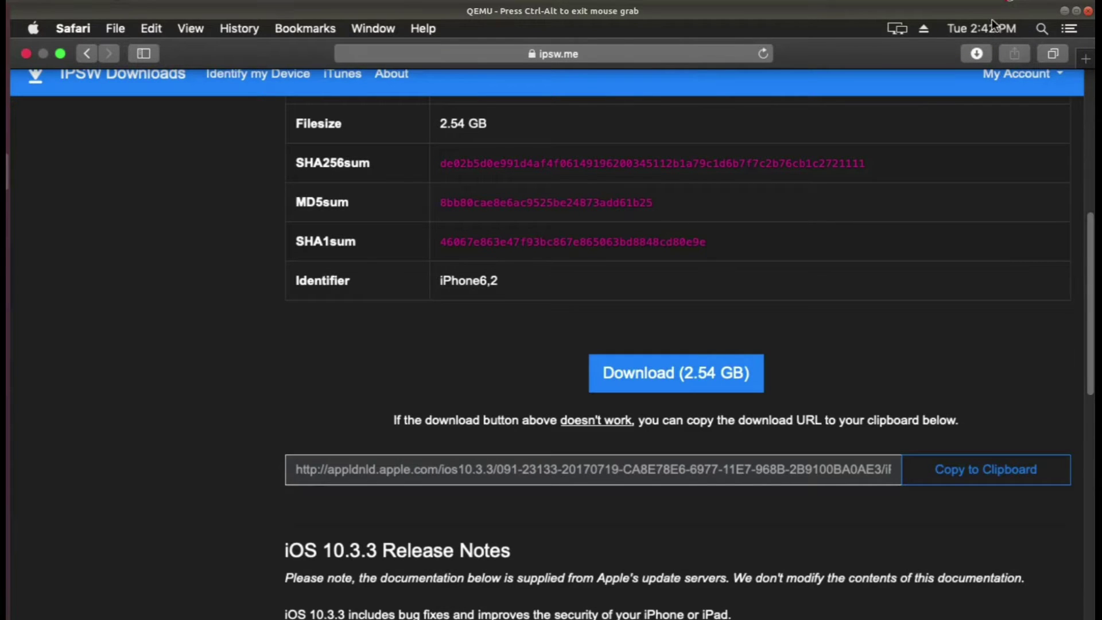
# - Search Google for 'leetdown' and open the rA9stuff/LeetDown GitHub repository
pyautogui.click(663, 57)
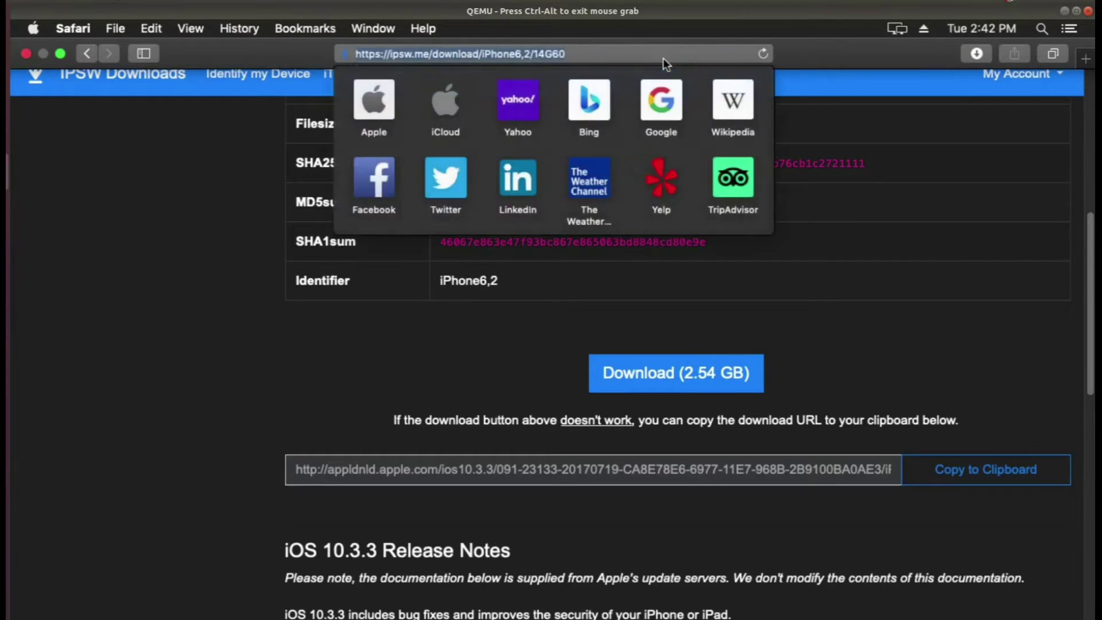
pyautogui.press('BackSpace')
pyautogui.write('leetdown')
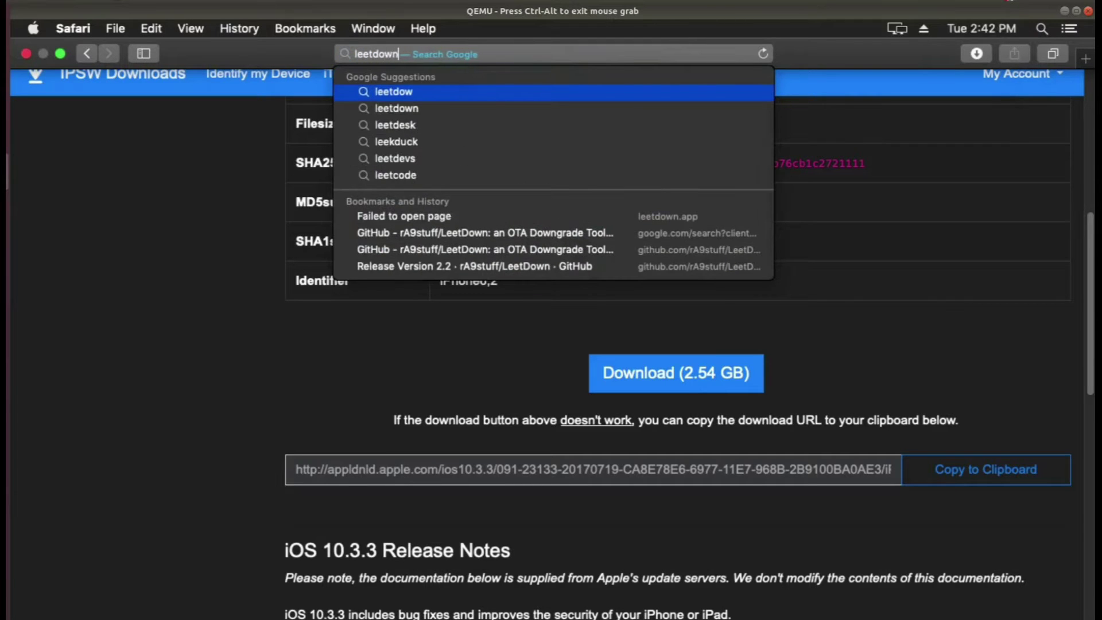
pyautogui.press('Return')
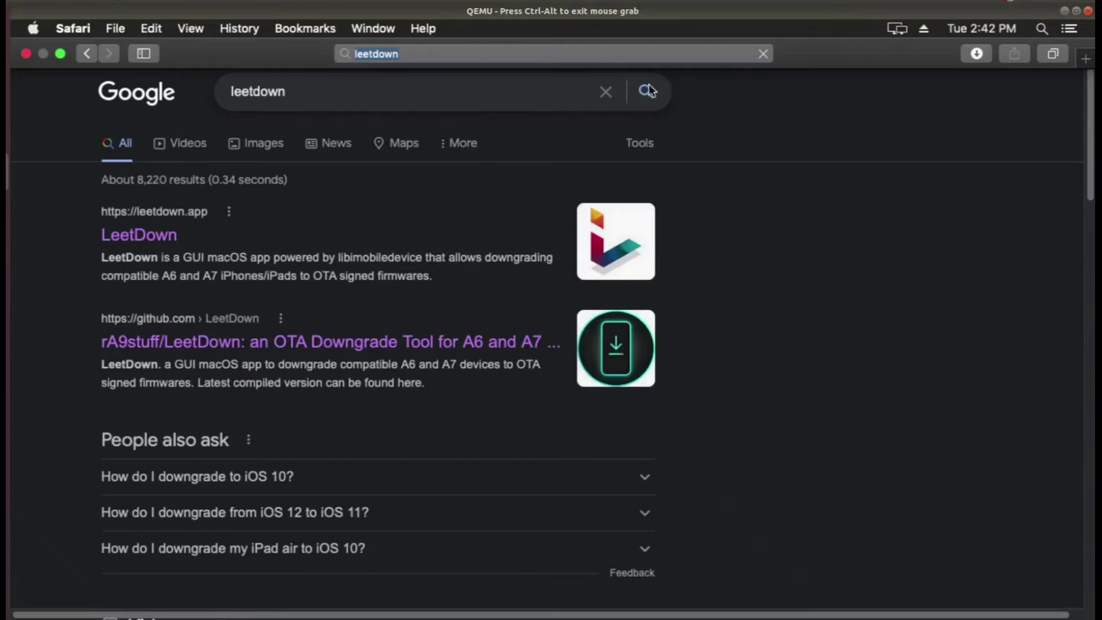
pyautogui.click(194, 355)
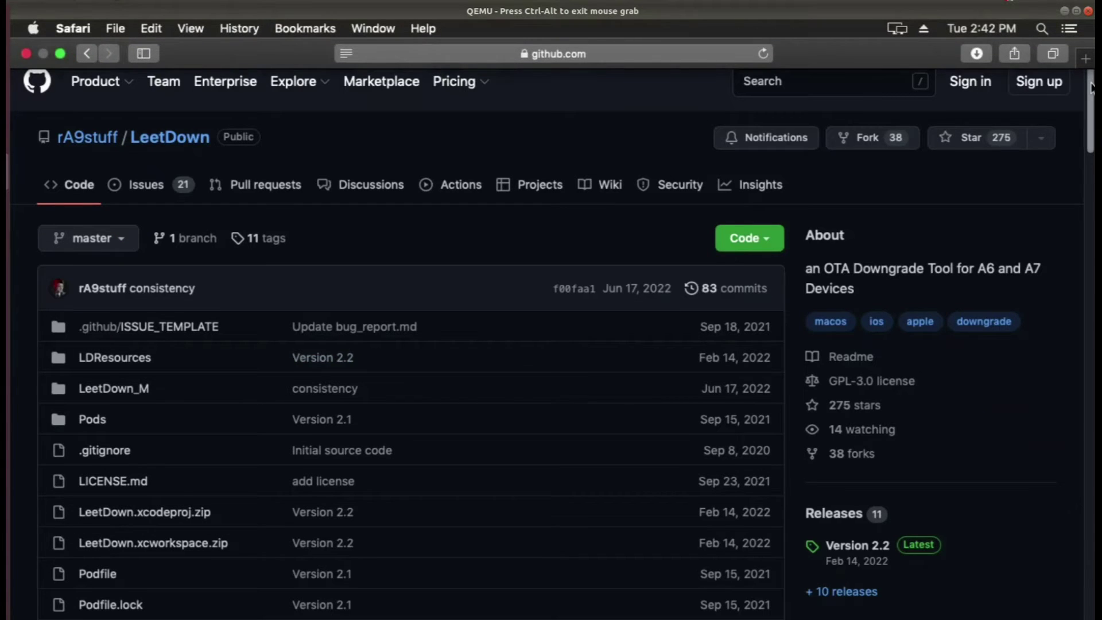
# - Download LeetDown_2.2_REV_A.dmg from the Version 2.2 release assets
pyautogui.scroll(-5, 1079, 115)
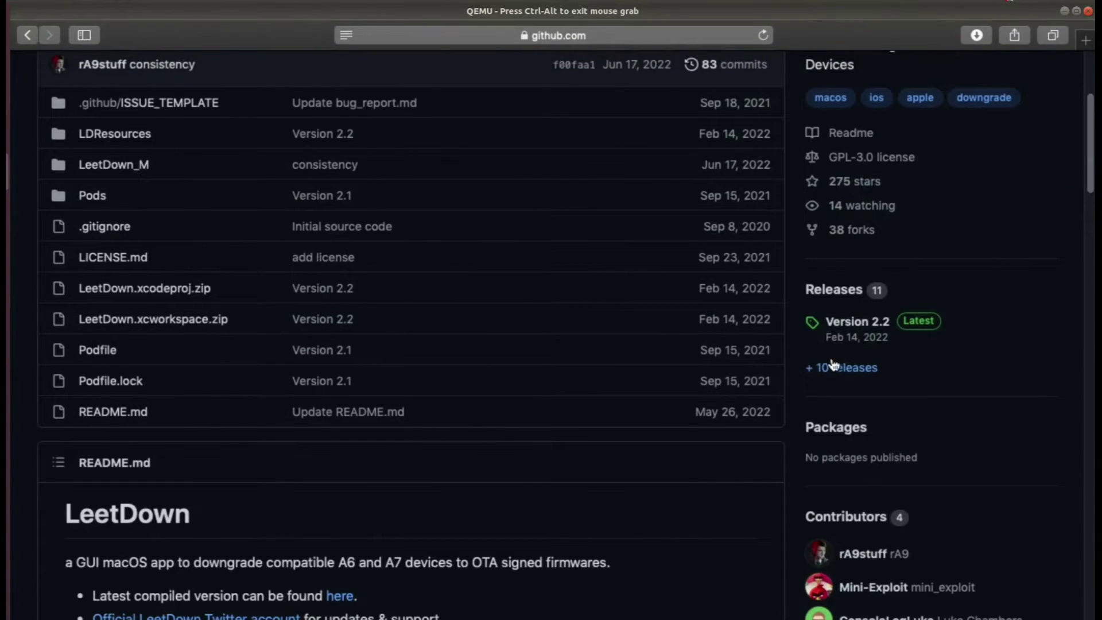
pyautogui.click(861, 330)
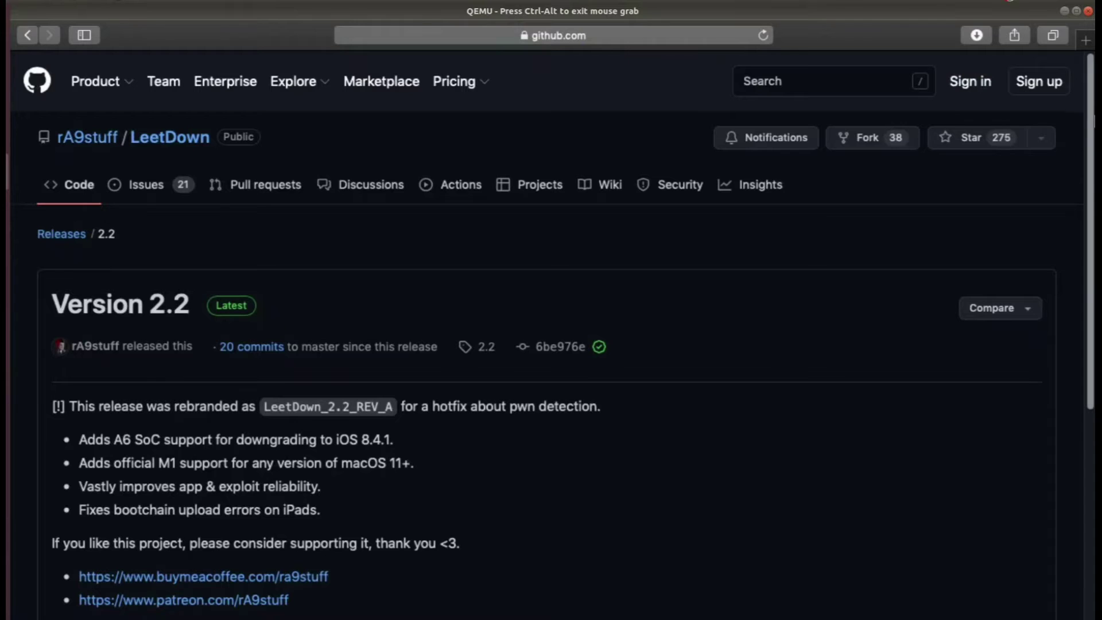
pyautogui.scroll(-5, 1090, 243)
pyautogui.moveTo(1090, 242); pyautogui.dragTo(1093, 385)
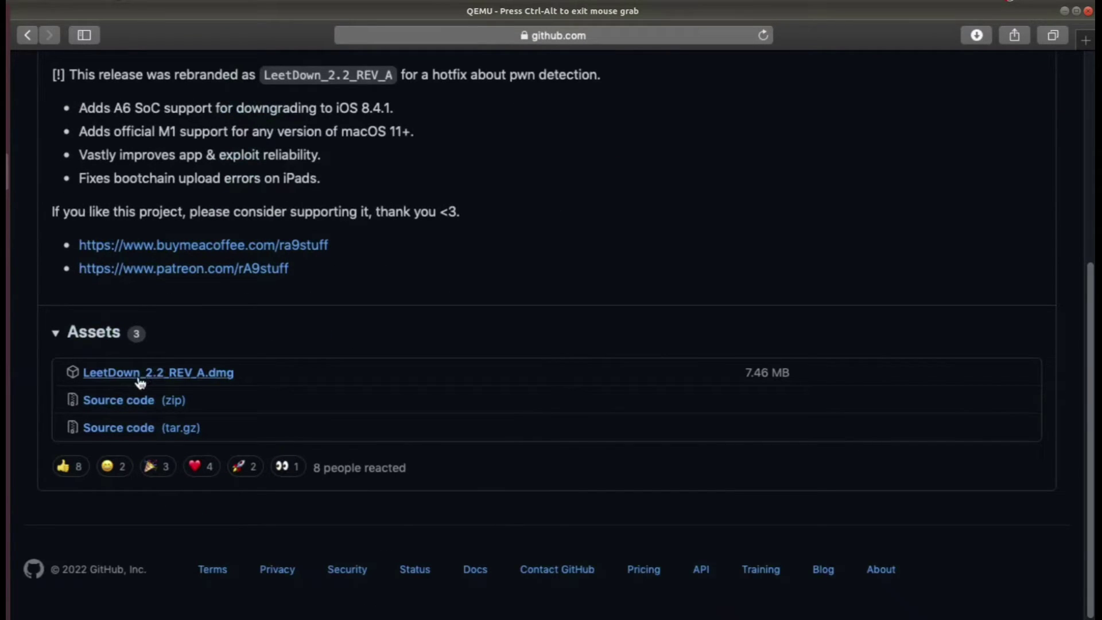
pyautogui.click(225, 384)
# - Open the downloaded LeetDown_2.2_REV_A.dmg from Safari's downloads list
pyautogui.click(982, 40)
pyautogui.click(928, 98)
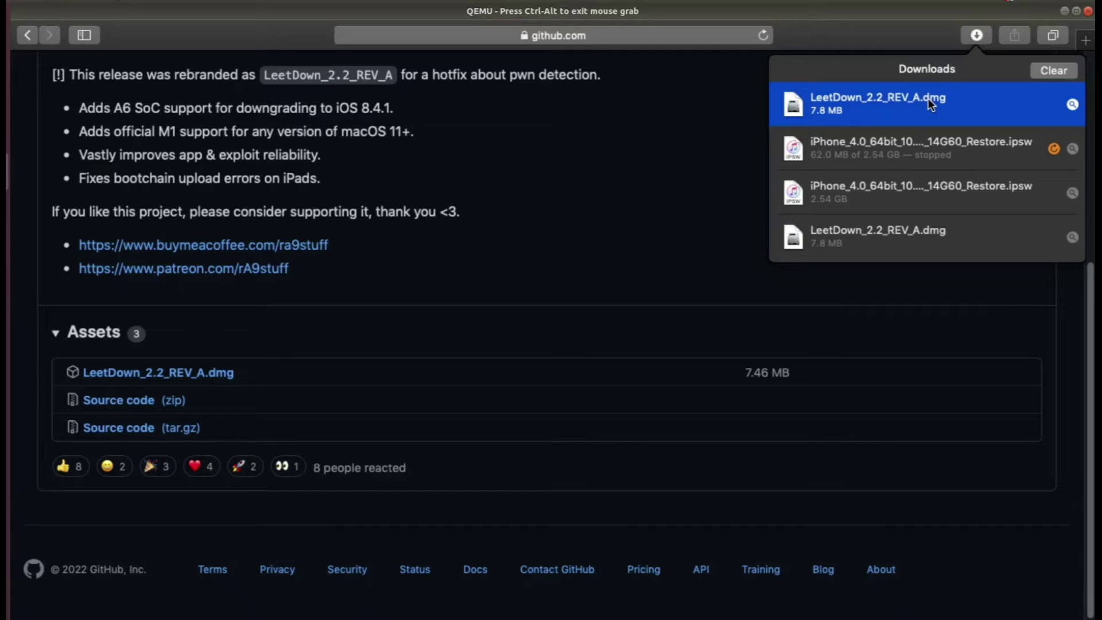
pyautogui.doubleClick(928, 98)
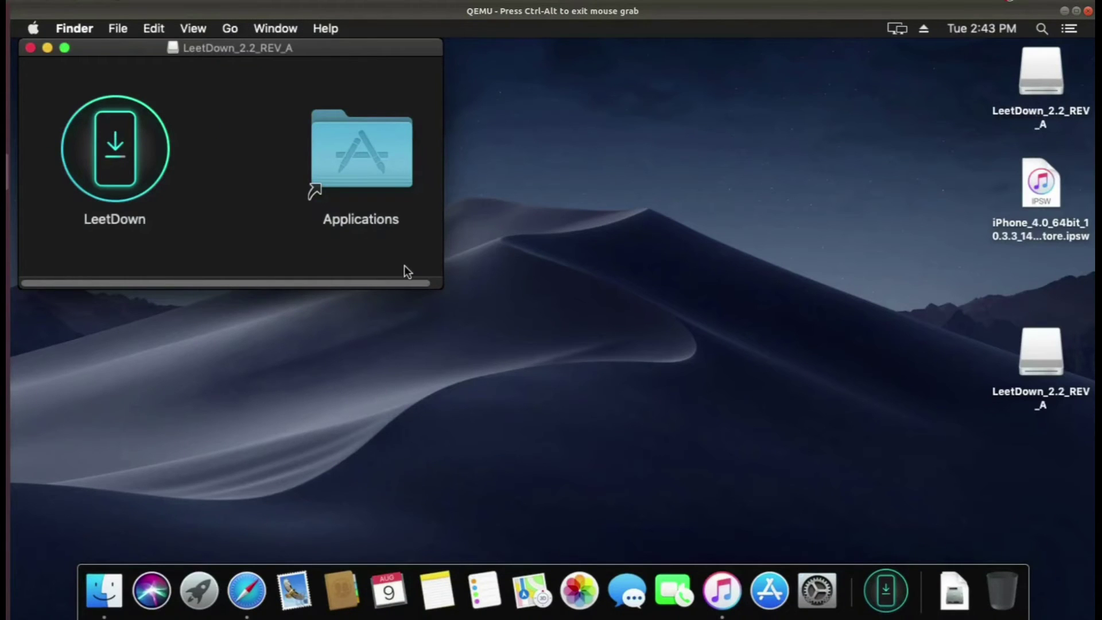
# - Copy LeetDown into Applications, replacing the old copy, and launch it from there
pyautogui.moveTo(107, 155); pyautogui.dragTo(357, 175)
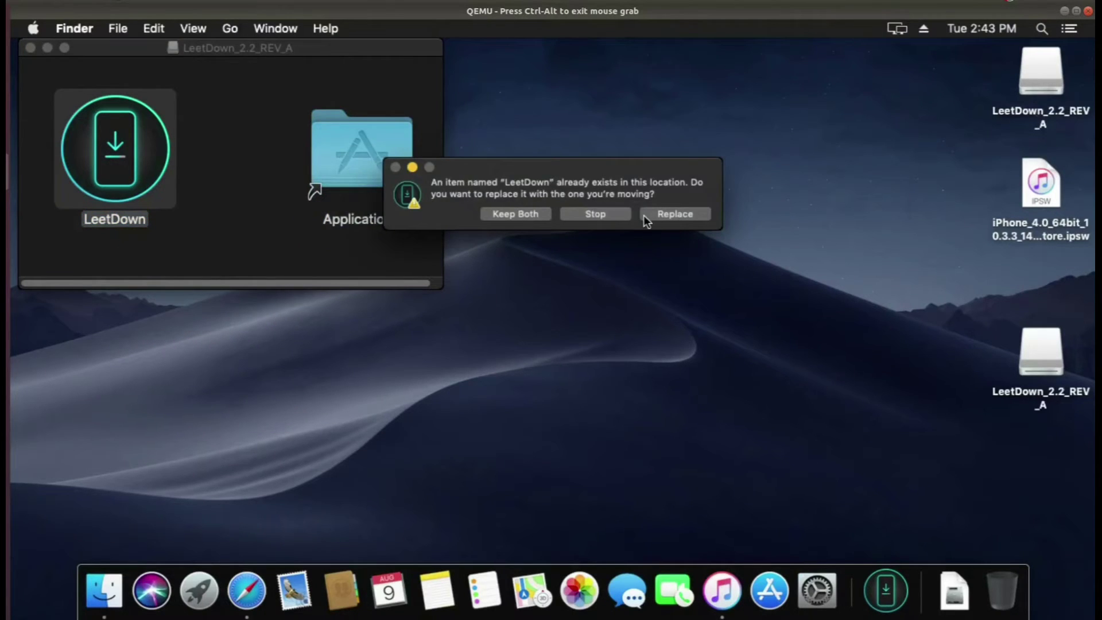
pyautogui.click(647, 219)
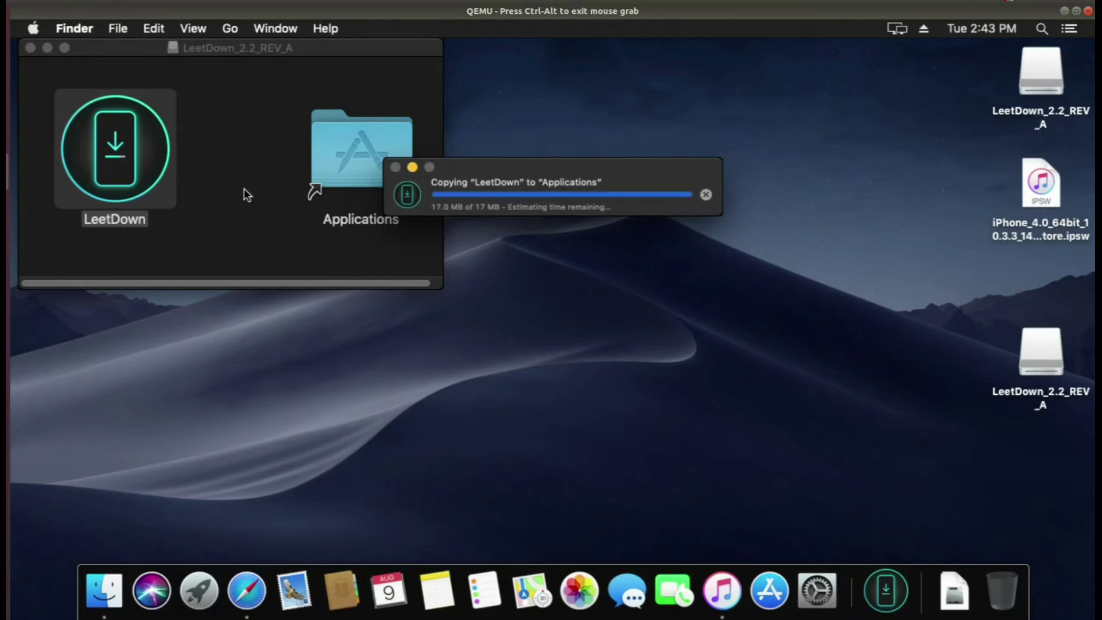
pyautogui.click(32, 49)
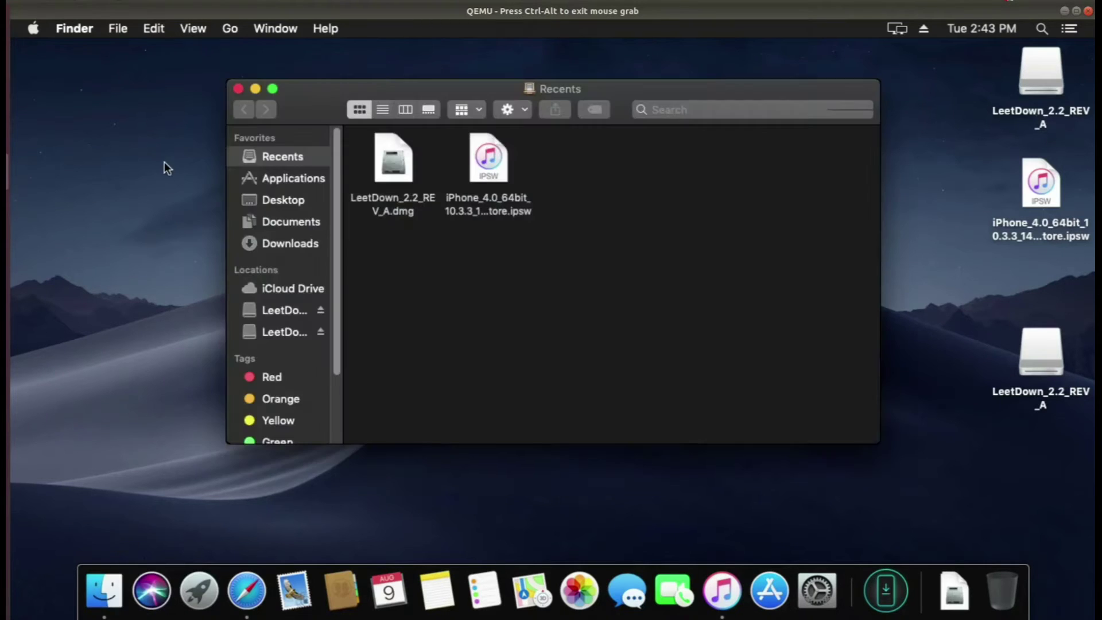
pyautogui.click(271, 183)
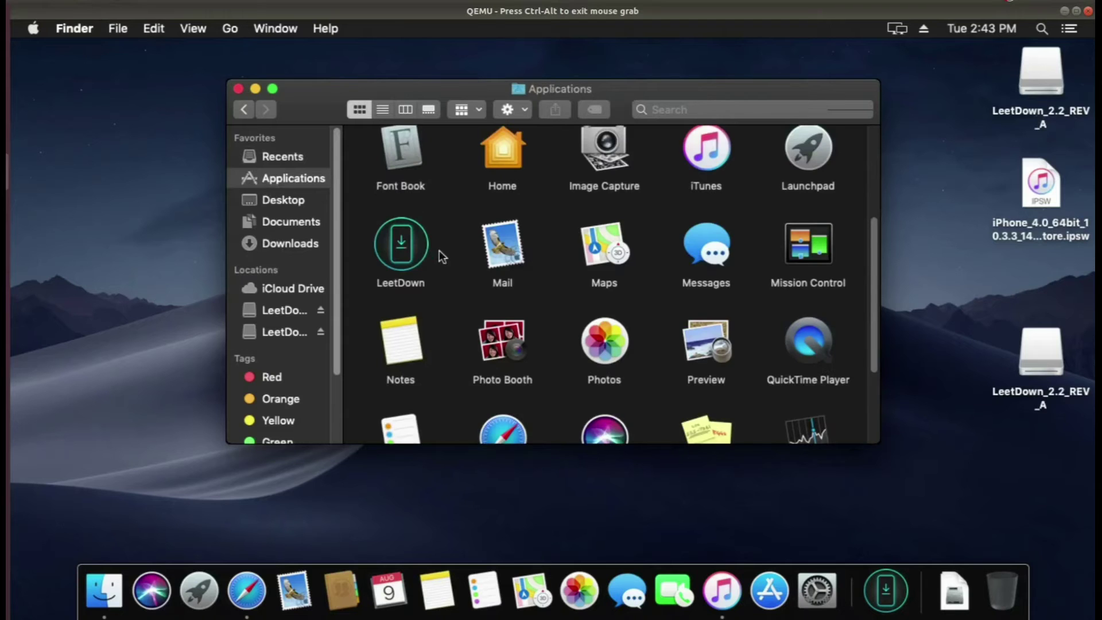
pyautogui.click(404, 263)
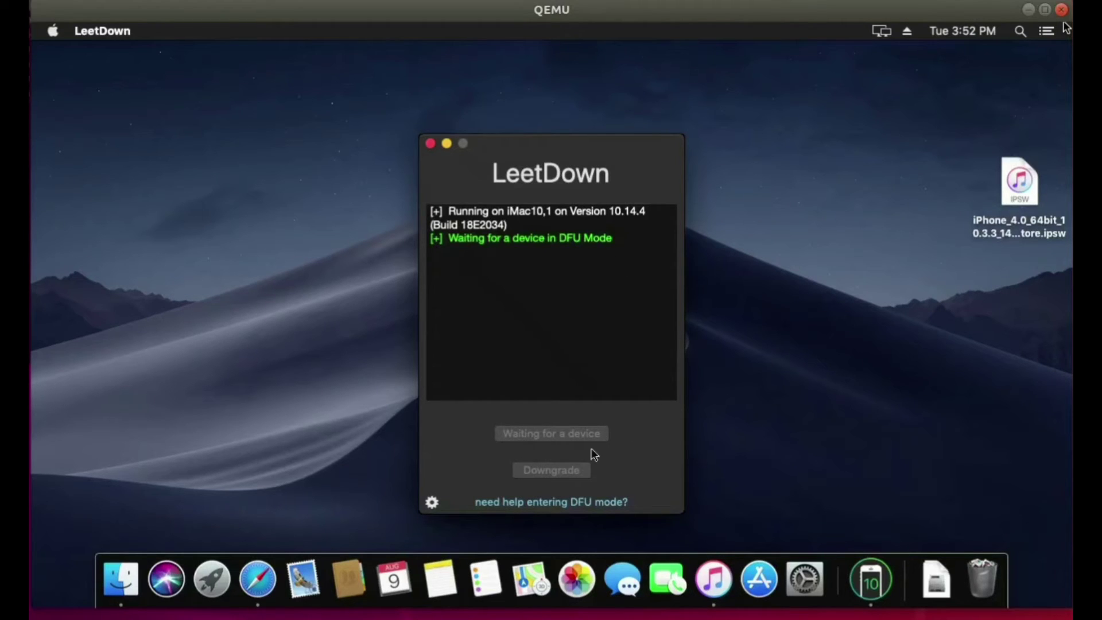
# - Use LeetDown's DFU helper countdown to put the iPhone 5s into DFU mode
pyautogui.click(595, 502)
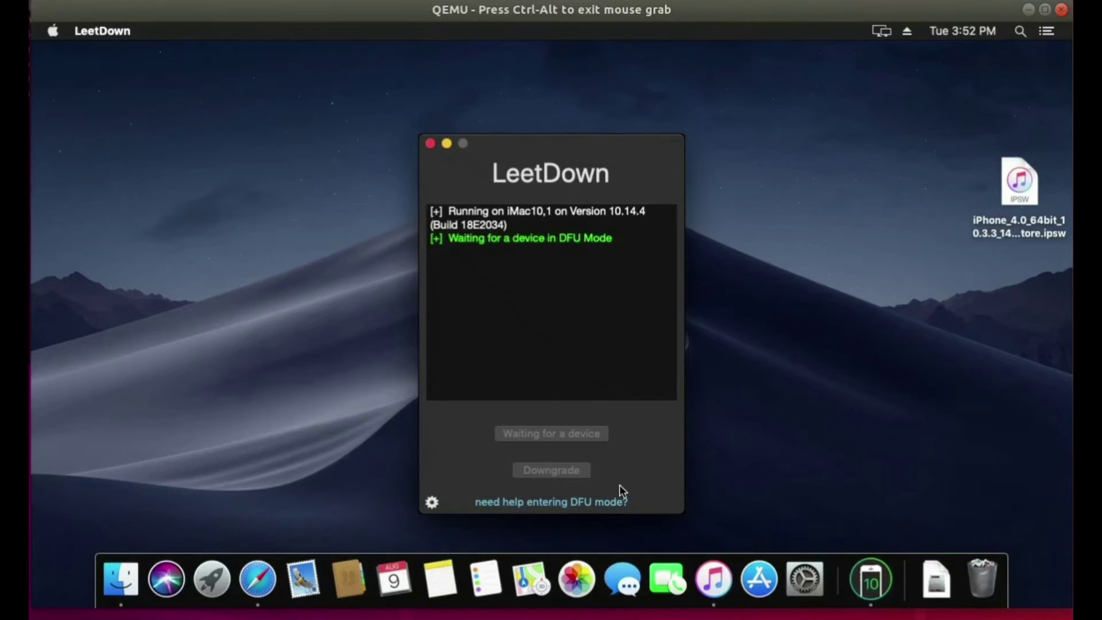
pyautogui.click(580, 503)
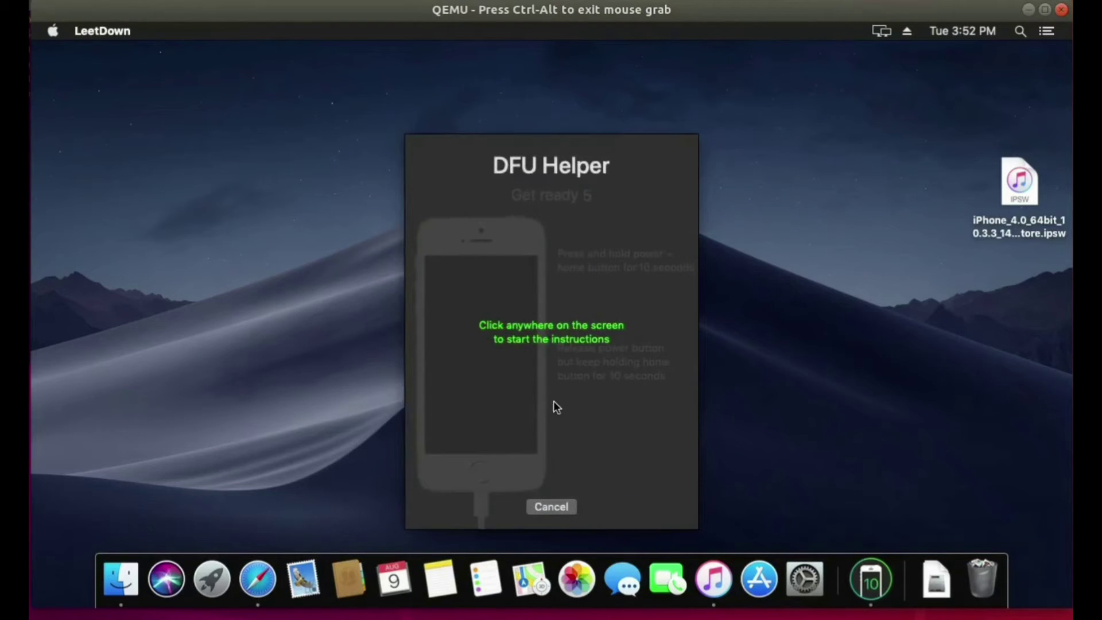
pyautogui.click(546, 365)
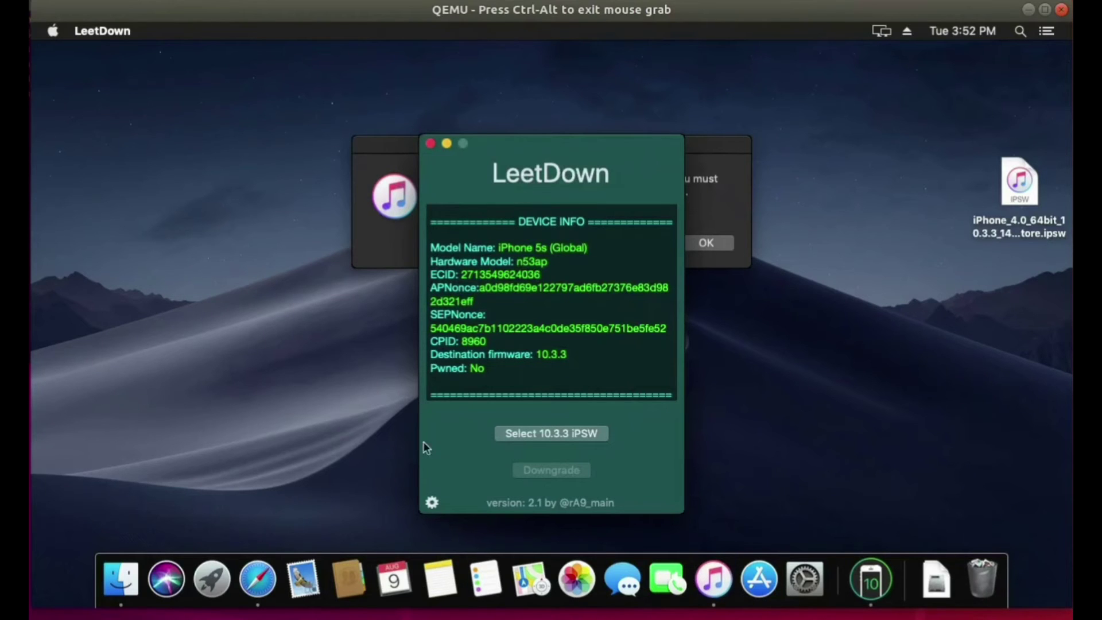
# - Load iPhone_4.0_64bit_10.3.3_14G60_Restore.ipsw from the Desktop for verification and extraction
pyautogui.click(514, 434)
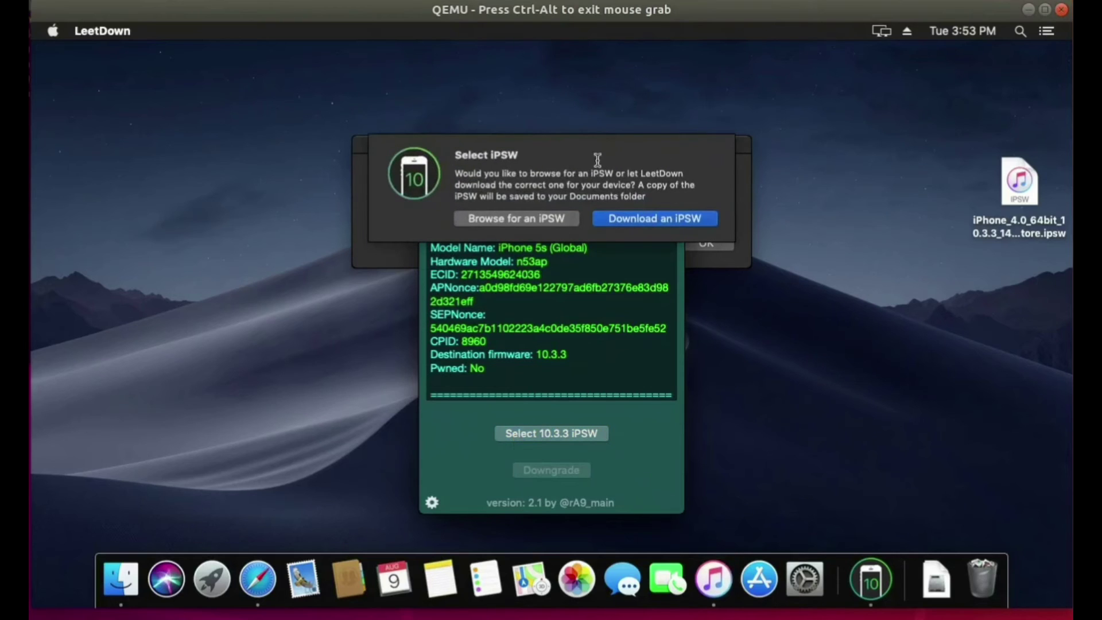
pyautogui.click(520, 219)
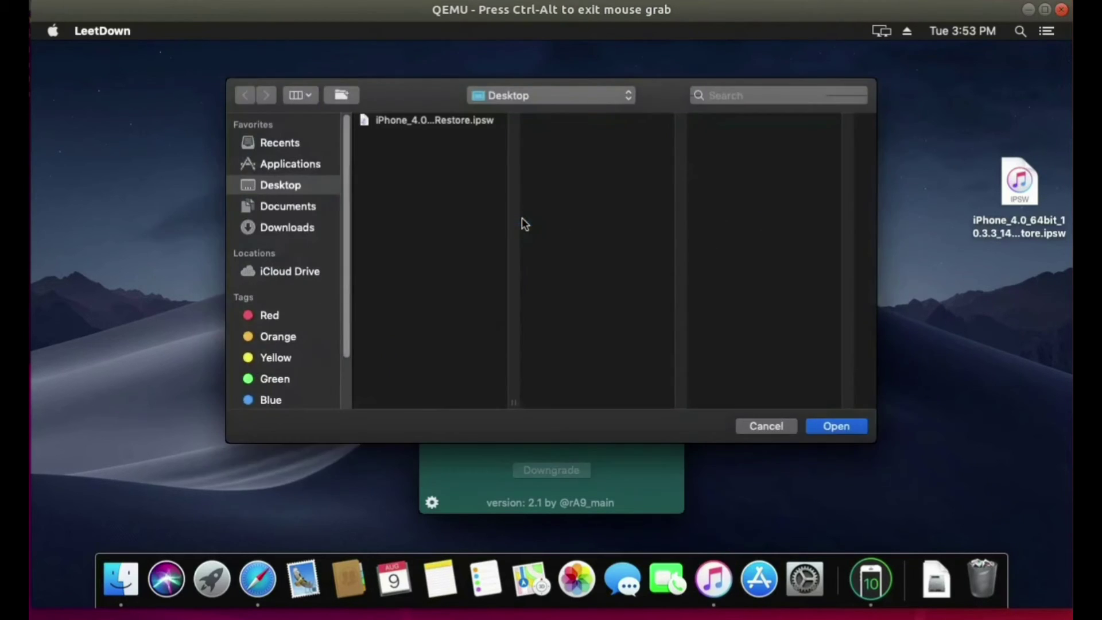
pyautogui.click(442, 122)
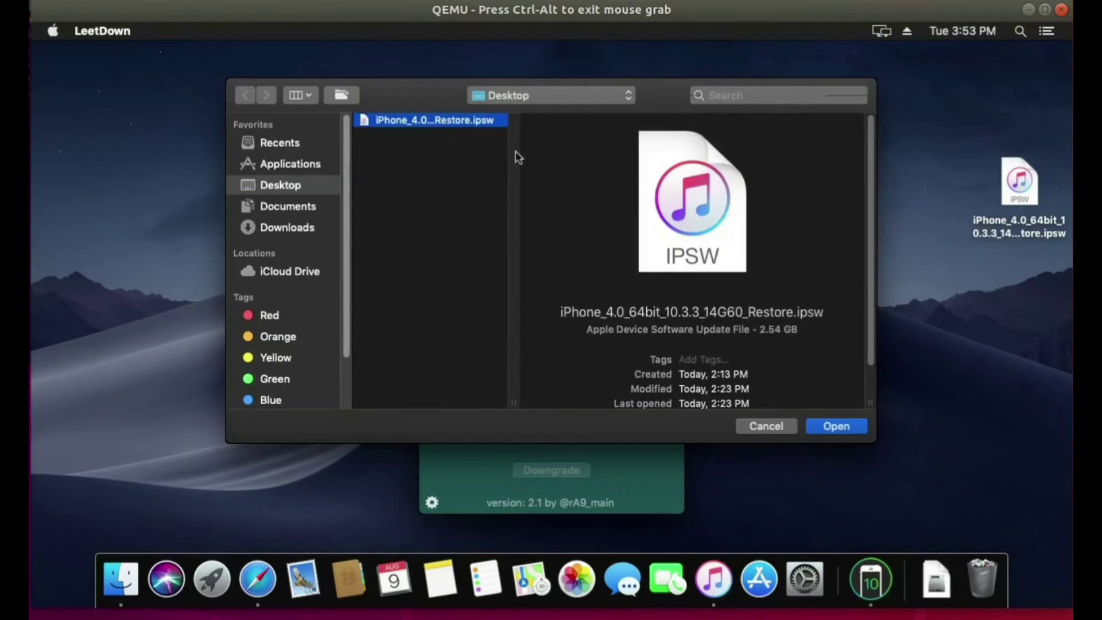
pyautogui.click(835, 426)
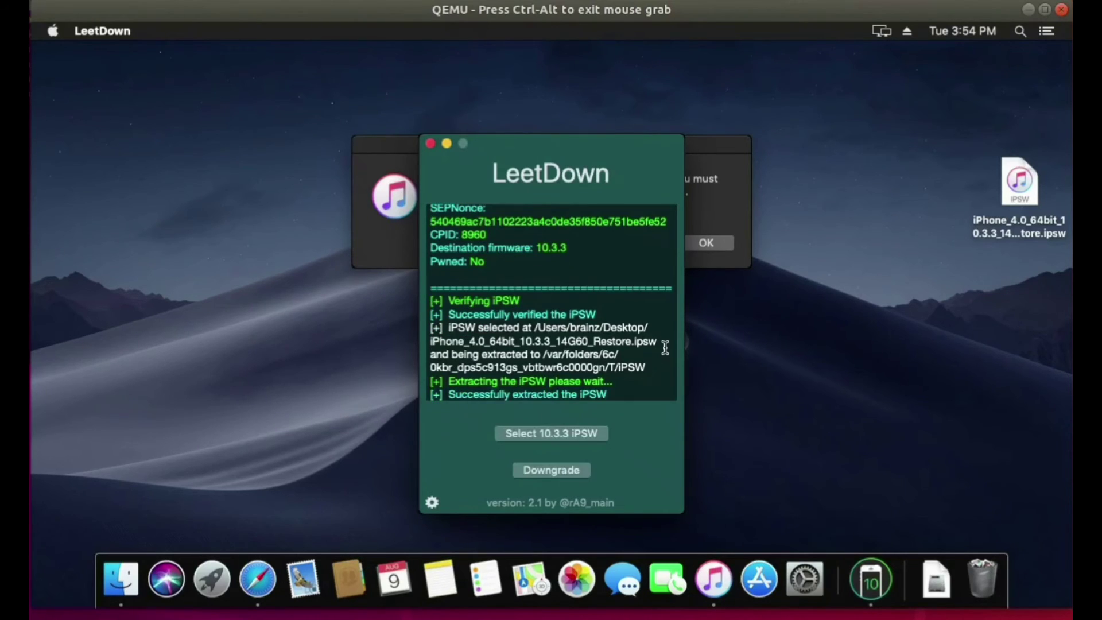
# - Start the downgrade and accept the warning that all device data will be erased
pyautogui.click(537, 469)
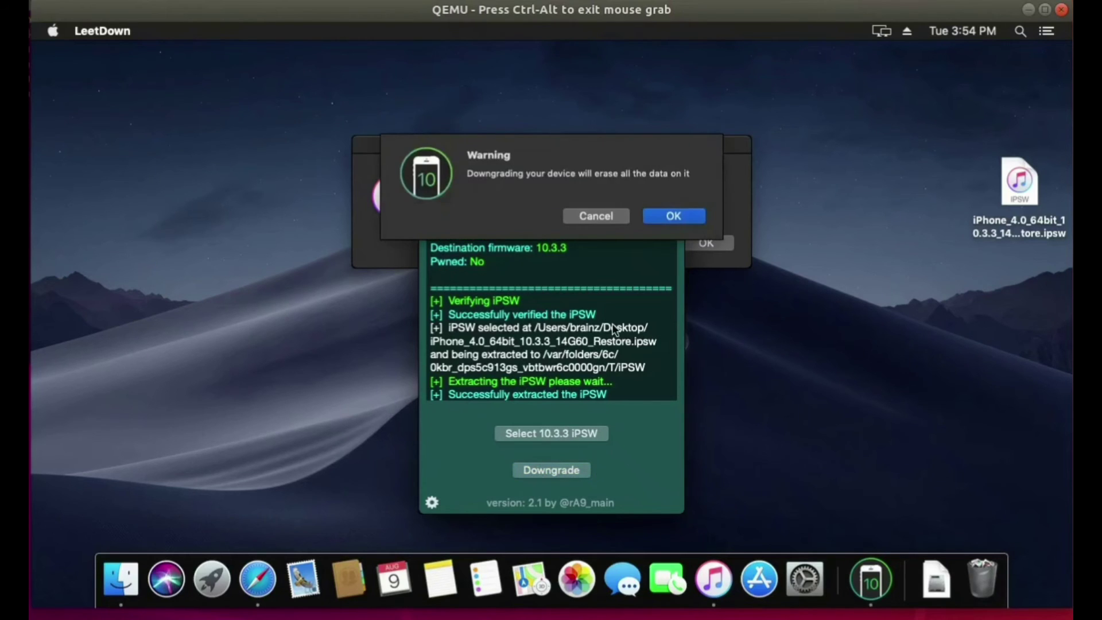
pyautogui.click(672, 220)
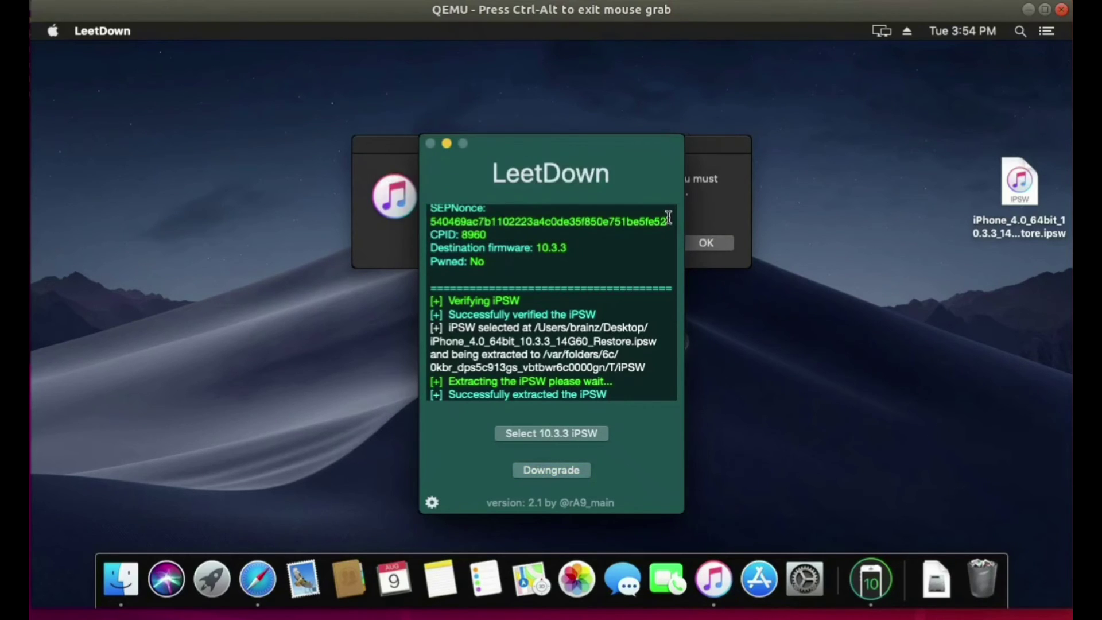
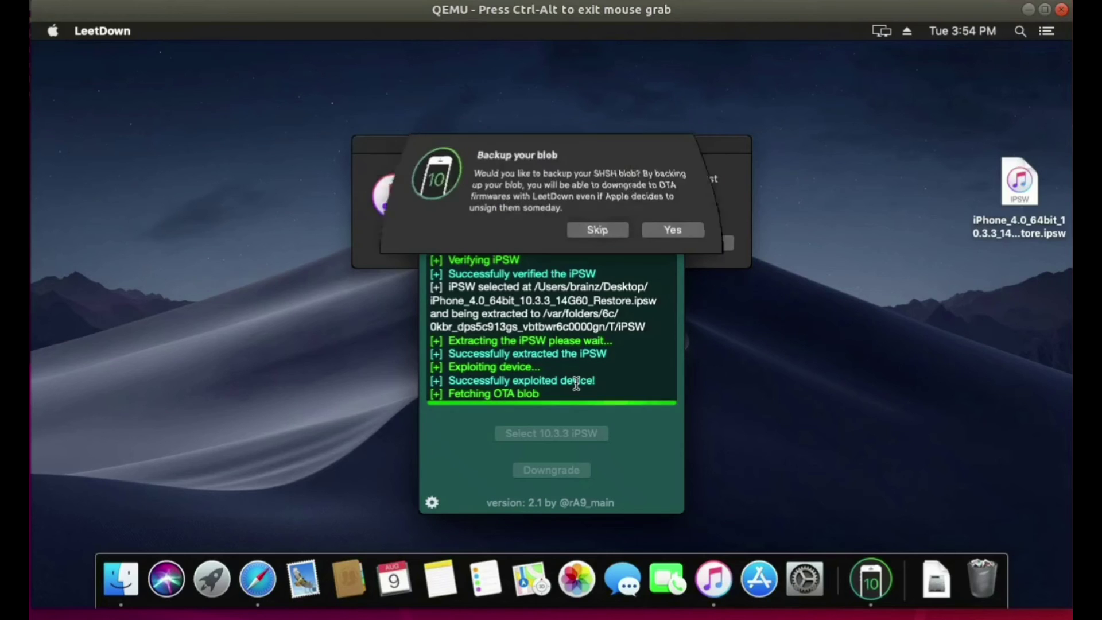
# - Skip the SHSH blob backup so LeetDown sends the bootchain and continues the 10.3.3 downgrade
pyautogui.click(610, 231)
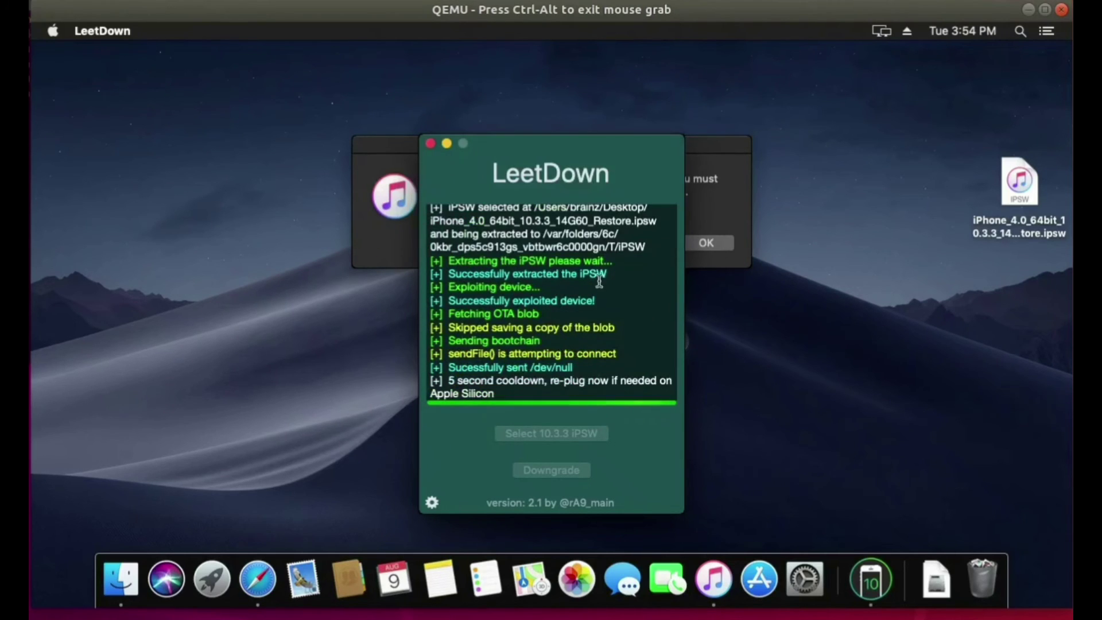